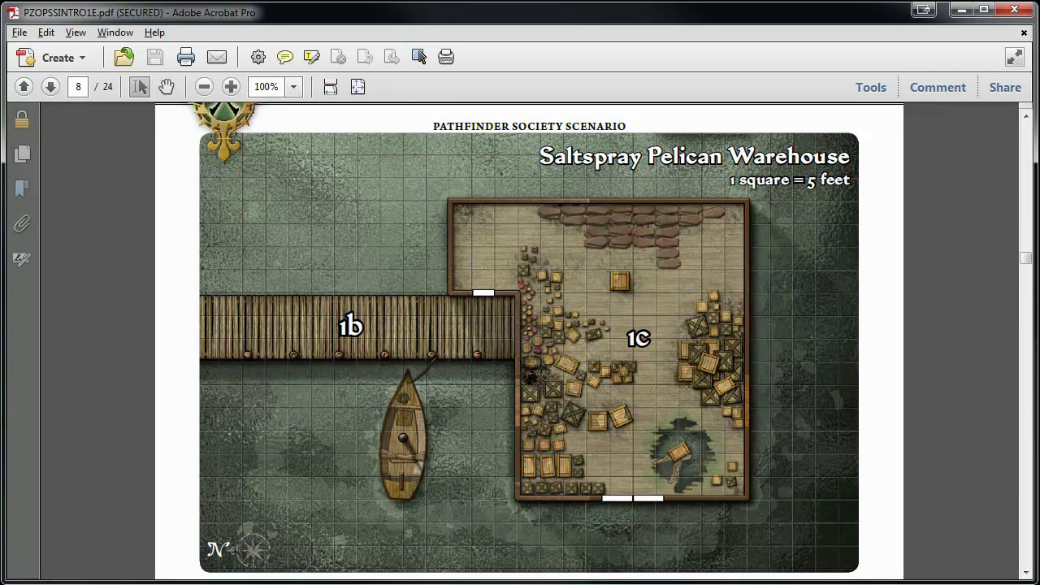
Copy the Saltspray Pelican Warehouse map image from the Acrobat PDF with Copy Image.
{"action": "left_click", "coordinate": [790, 268]}
{"action": "right_click", "coordinate": [801, 272]}
{"action": "left_click", "coordinate": [833, 279]}
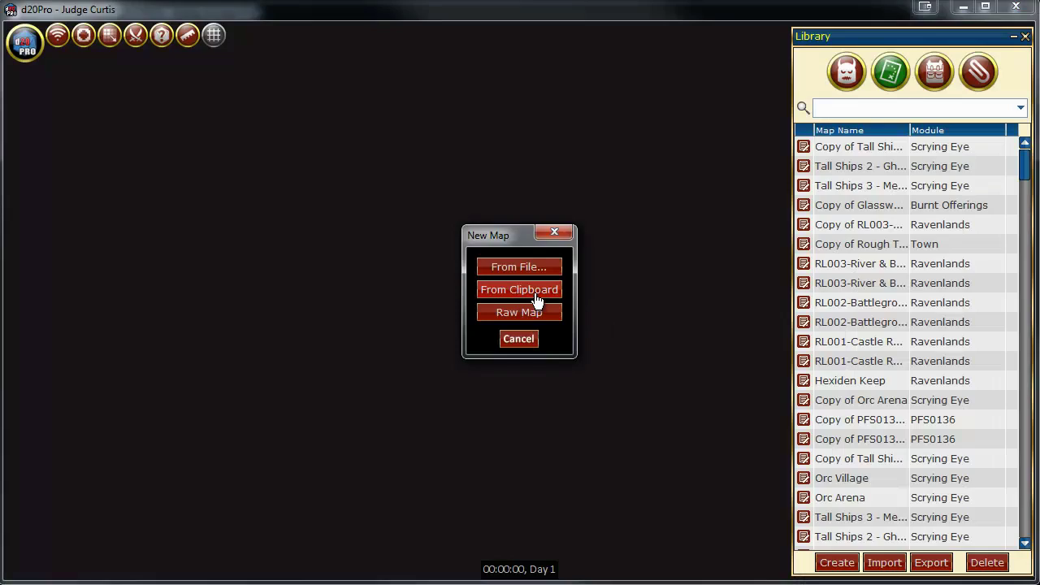
Create a d20Pro map from the clipboard image with the grid at 39 pixels per square (29 × 19).
{"action": "left_click", "coordinate": [536, 293]}
{"action": "left_click", "coordinate": [460, 502]}
{"action": "left_click", "coordinate": [460, 503]}
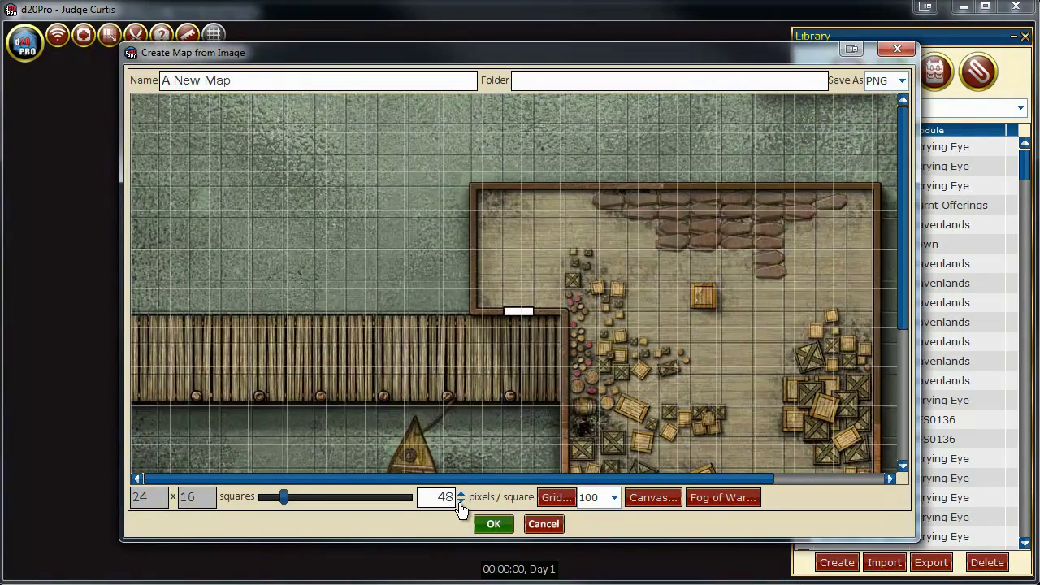
{"action": "left_click", "coordinate": [460, 503]}
{"action": "left_click", "coordinate": [460, 502]}
{"action": "left_click", "coordinate": [460, 503]}
{"action": "left_click", "coordinate": [460, 503]}
{"action": "left_click", "coordinate": [460, 502]}
{"action": "left_click", "coordinate": [460, 502]}
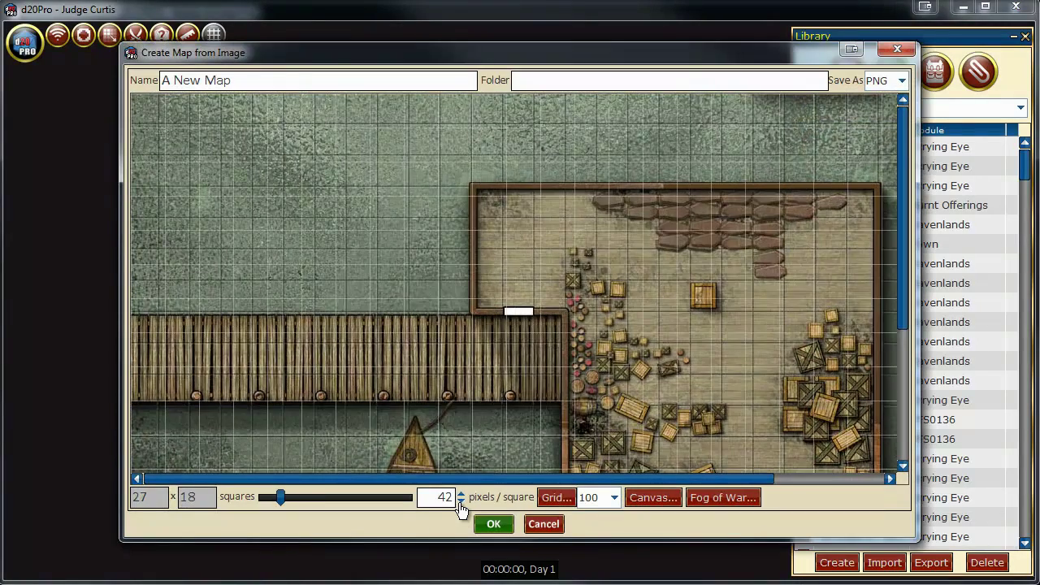
{"action": "left_click", "coordinate": [460, 503]}
{"action": "left_click", "coordinate": [460, 502]}
{"action": "left_click", "coordinate": [460, 502]}
{"action": "left_click", "coordinate": [460, 502]}
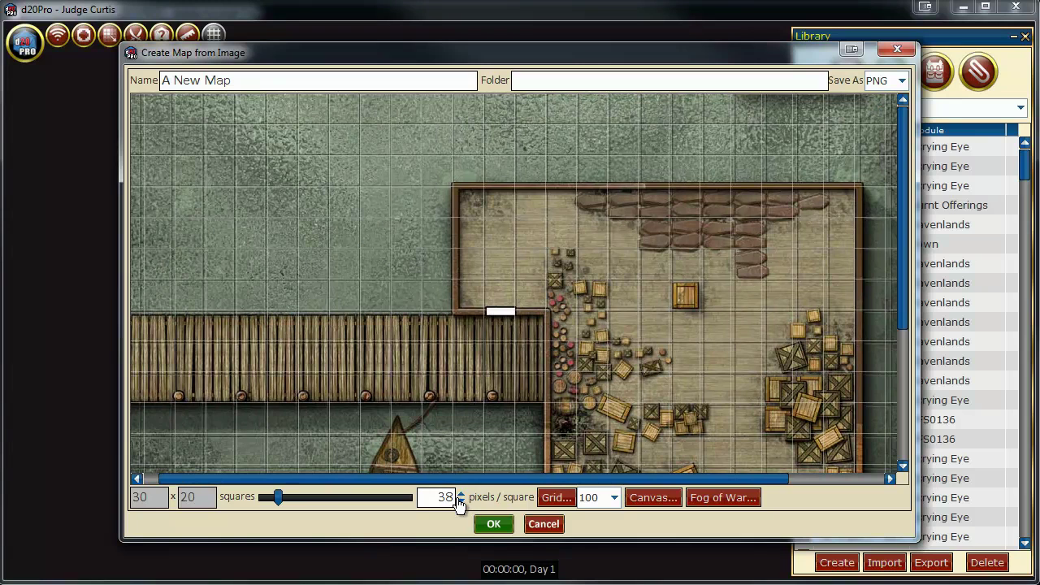
{"action": "left_click", "coordinate": [460, 502]}
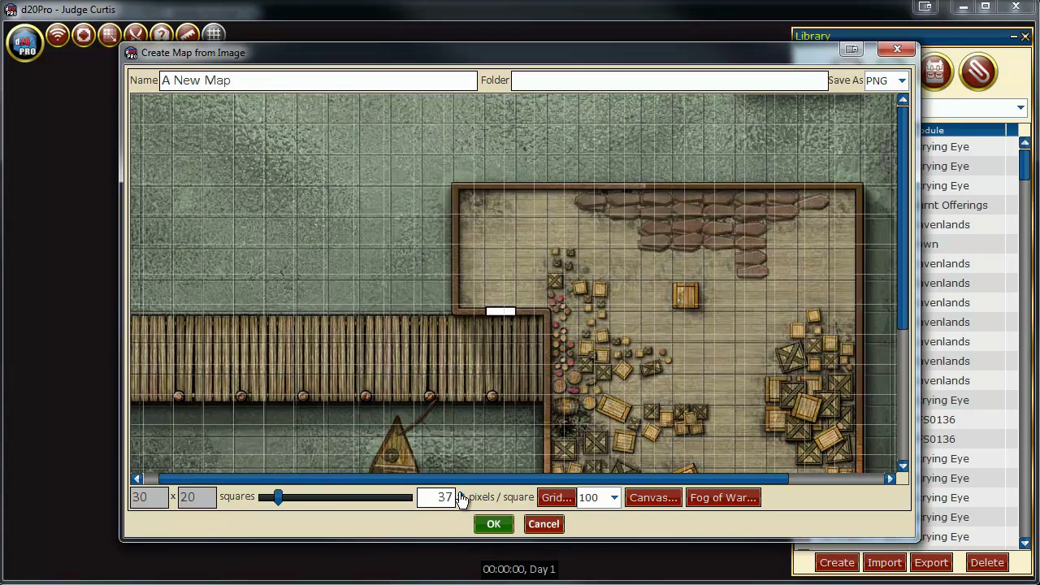
{"action": "left_click", "coordinate": [461, 494]}
{"action": "left_click", "coordinate": [461, 493]}
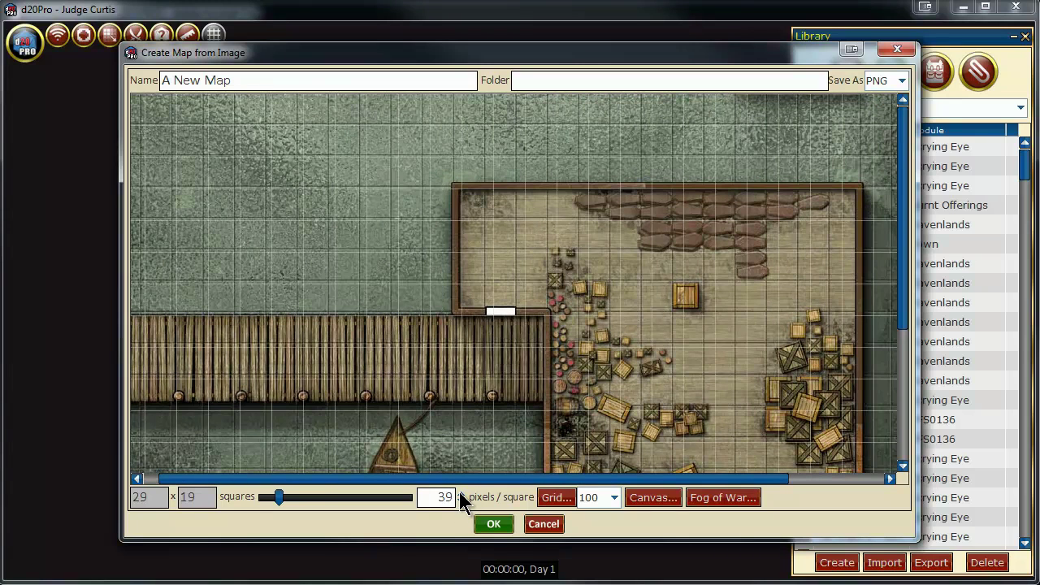
{"action": "left_click_drag", "start_coordinate": [536, 479], "coordinate": [576, 480]}
{"action": "scroll", "coordinate": [751, 423], "scroll_direction": "down", "scroll_amount": 5}
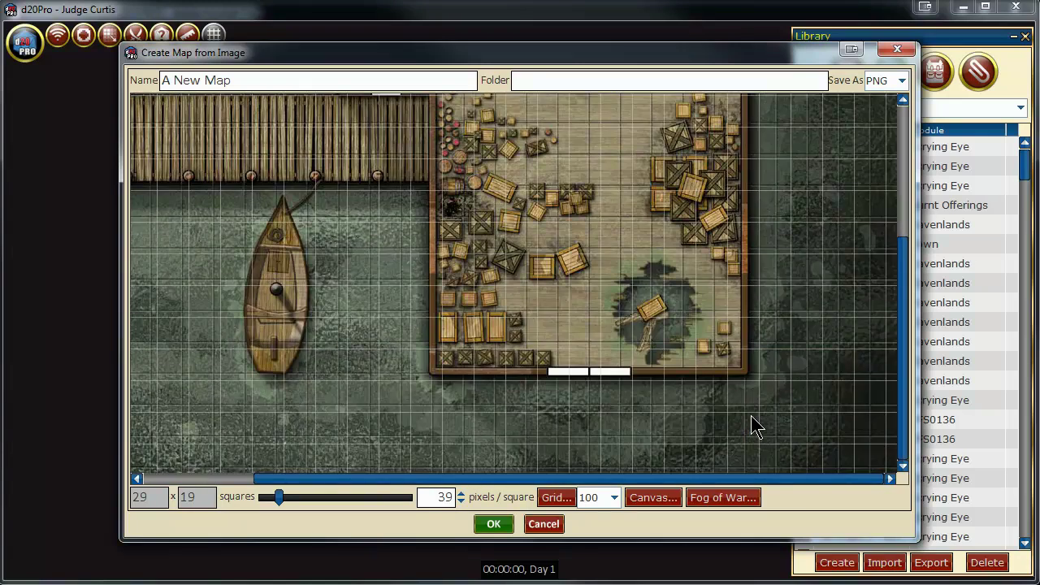
{"action": "scroll", "coordinate": [751, 422], "scroll_direction": "up", "scroll_amount": 5}
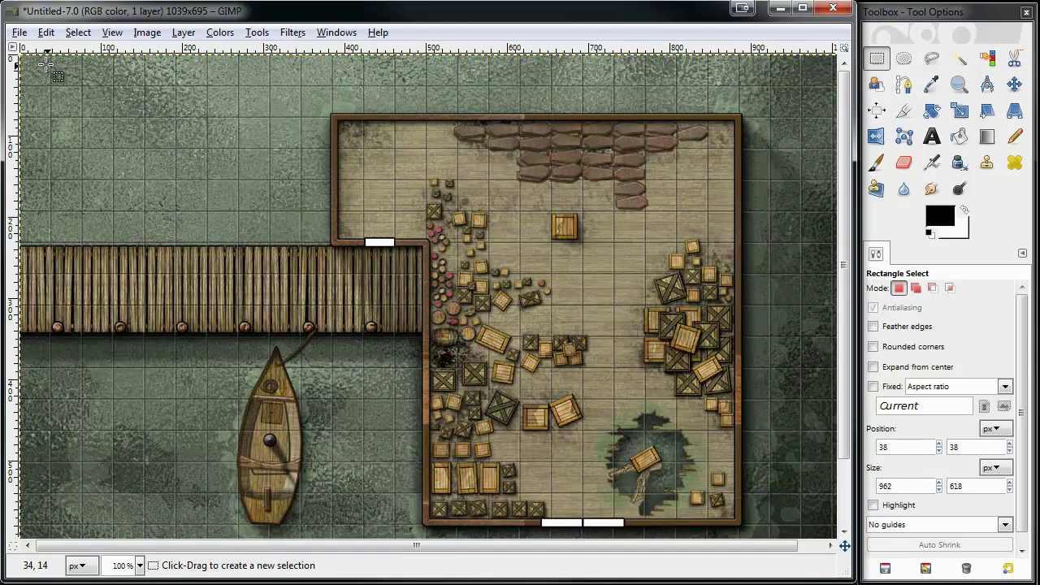
Paste the warehouse map as a new GIMP image and zoom to 800 %.
{"action": "left_click", "coordinate": [18, 33]}
{"action": "mouse_move", "coordinate": [73, 71]}
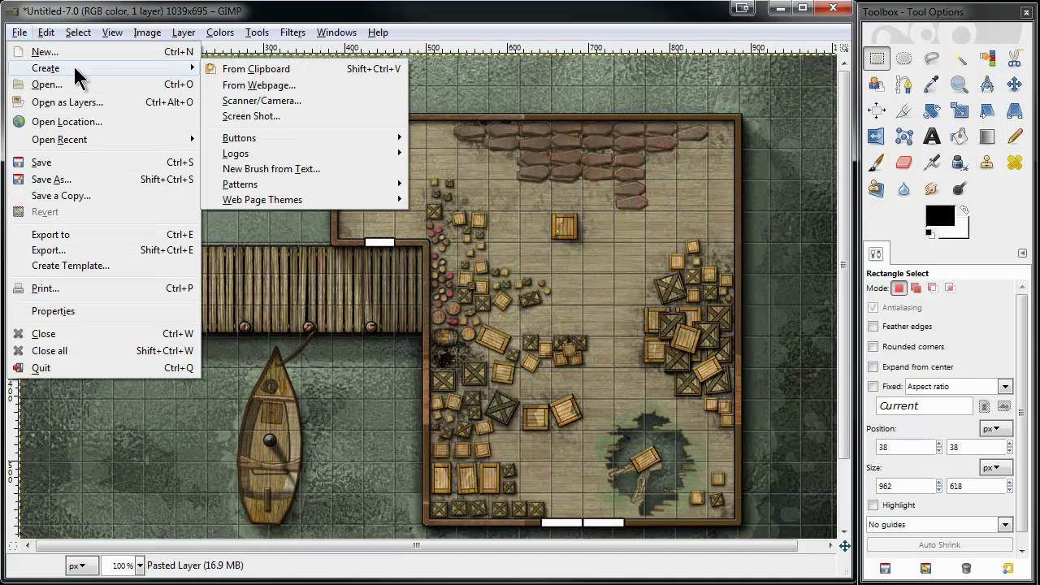
{"action": "left_click", "coordinate": [297, 71]}
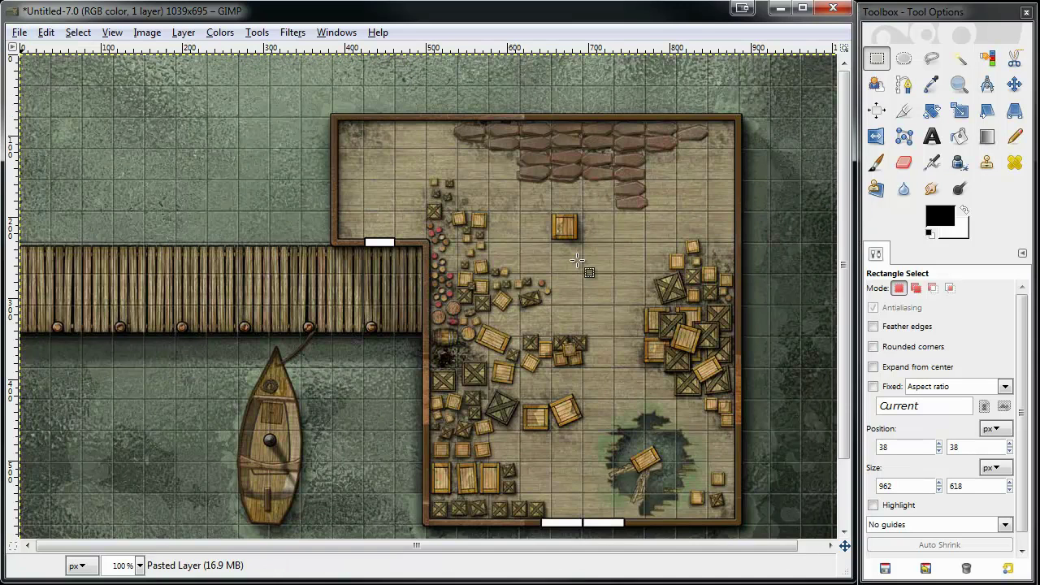
{"action": "left_click", "coordinate": [139, 566]}
{"action": "left_click", "coordinate": [127, 418]}
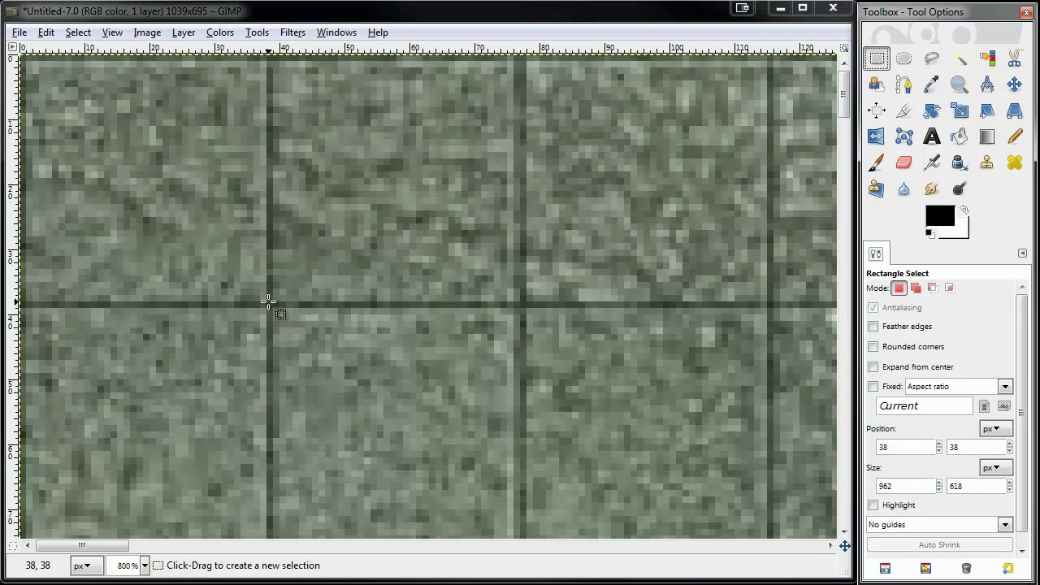
Select a 962 × 618 rectangle starting at grid corner 38,38 and crop the map to it.
{"action": "left_click_drag", "start_coordinate": [268, 301], "coordinate": [585, 286]}
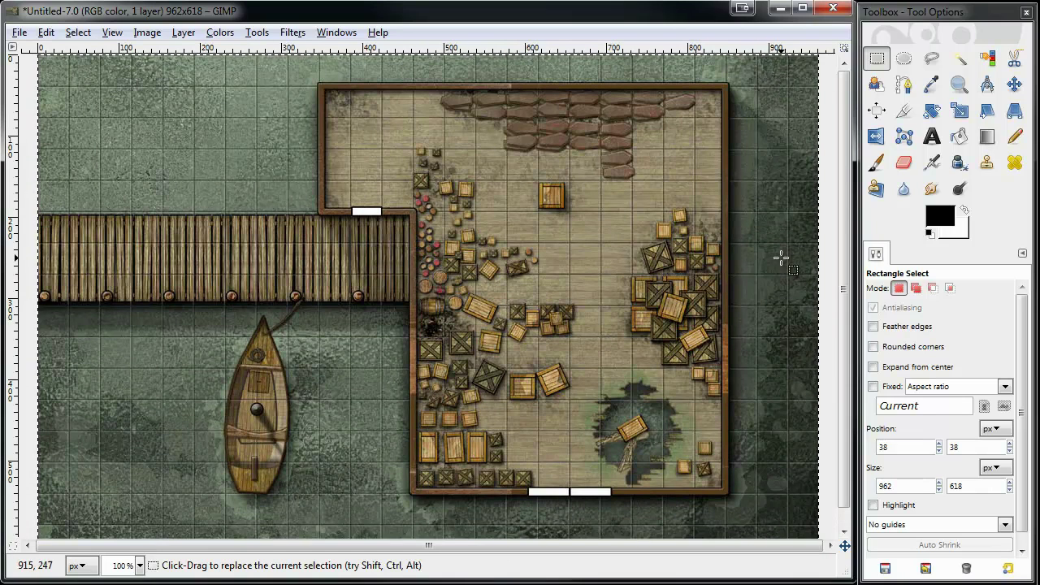
{"action": "scroll", "coordinate": [780, 258], "scroll_direction": "down", "scroll_amount": 1}
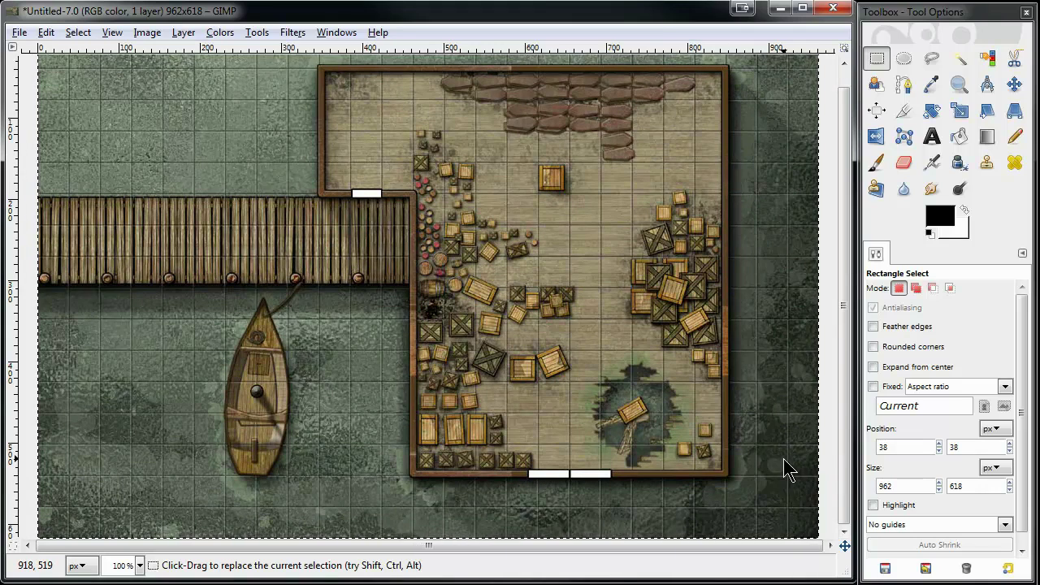
Enter 962 × 618 pixels, 25 × 16 squares and a 38-pixel grid in MapScaleTool to get 950 × 608.
{"action": "key", "text": "alt+Tab"}
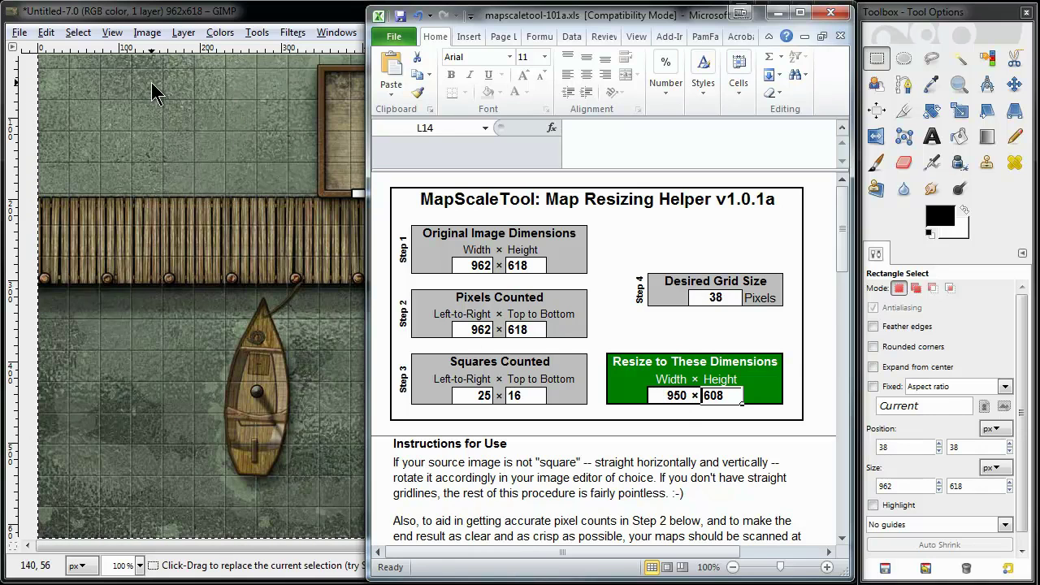
Scale the image to 950 × 608 pixels with the width–height chain unlinked.
{"action": "left_click", "coordinate": [148, 34]}
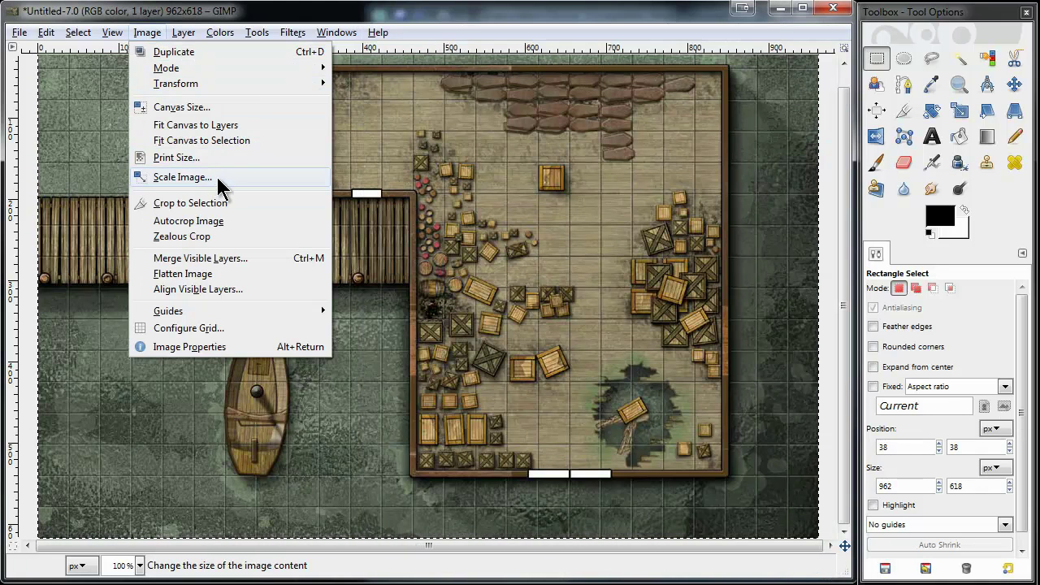
{"action": "left_click", "coordinate": [239, 177]}
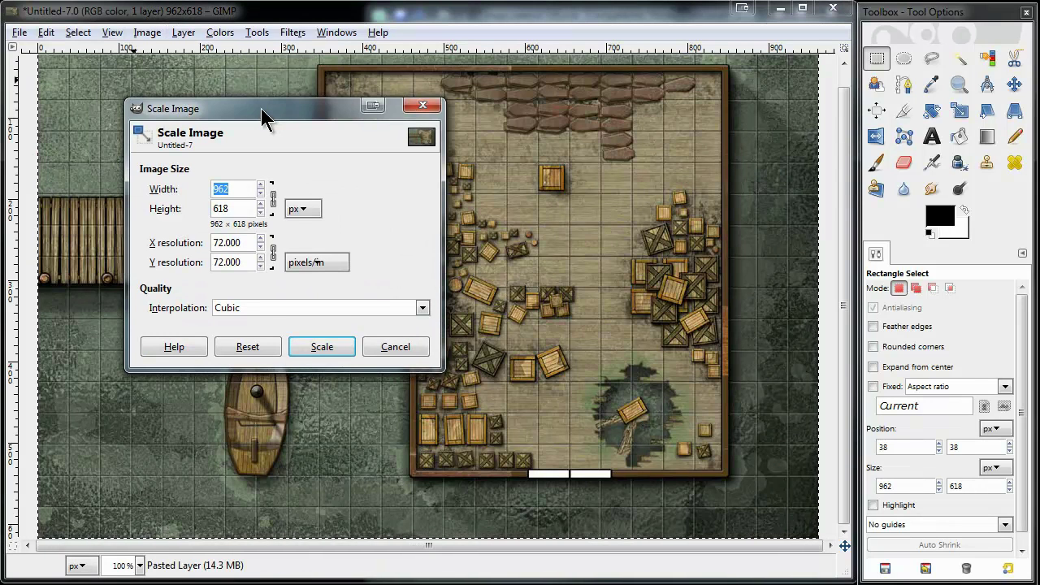
{"action": "left_click", "coordinate": [274, 198]}
{"action": "key", "text": "shift+Tab"}
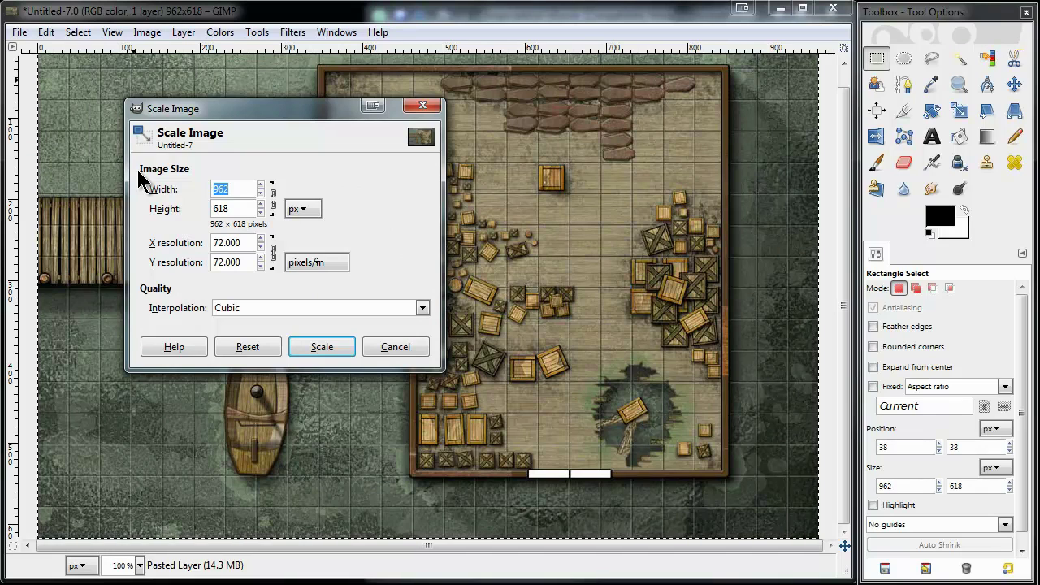
{"action": "type", "text": "950"}
{"action": "key", "text": "Tab"}
{"action": "key", "text": "Tab"}
{"action": "type", "text": "608"}
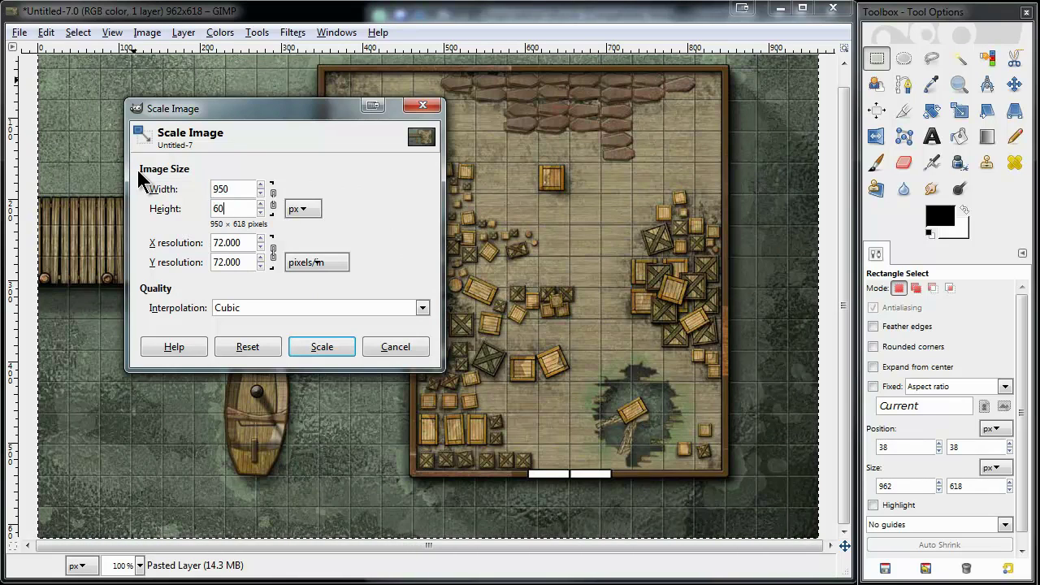
{"action": "left_click", "coordinate": [342, 354]}
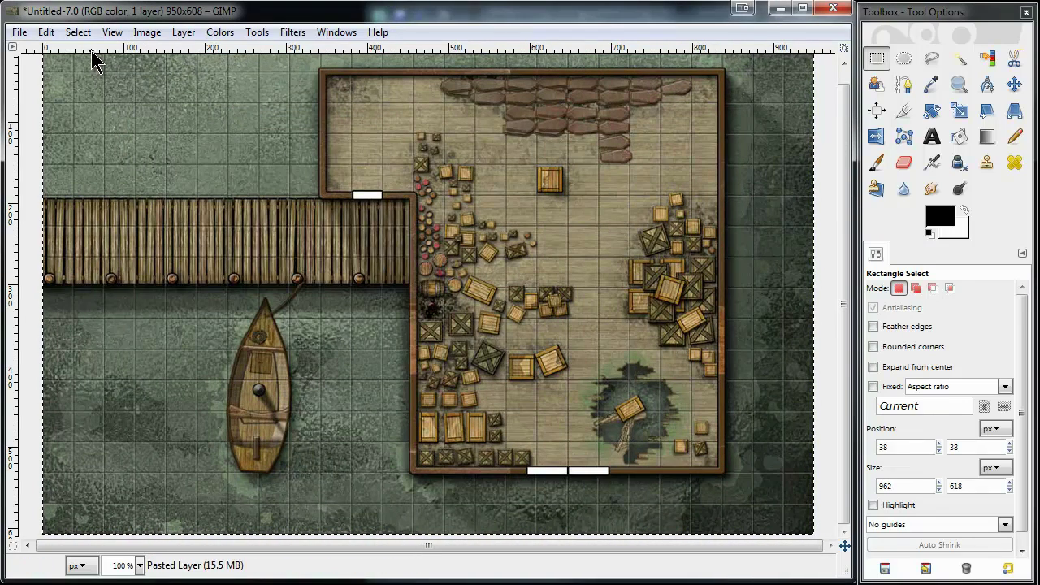
Show the grid overlay and set its spacing to 38 × 38 pixels.
{"action": "left_click", "coordinate": [111, 34]}
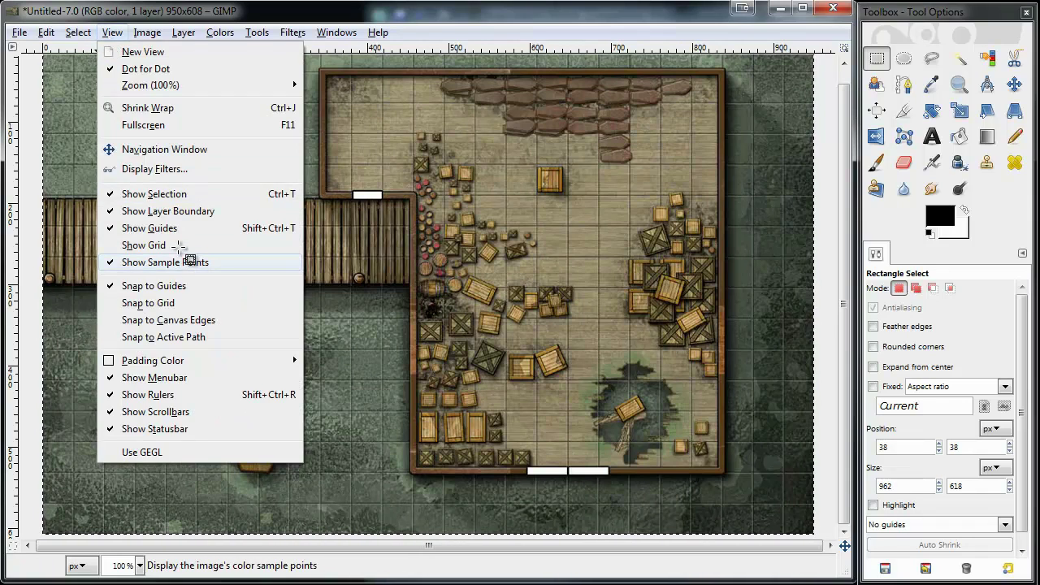
{"action": "left_click", "coordinate": [140, 245]}
{"action": "left_click", "coordinate": [149, 33]}
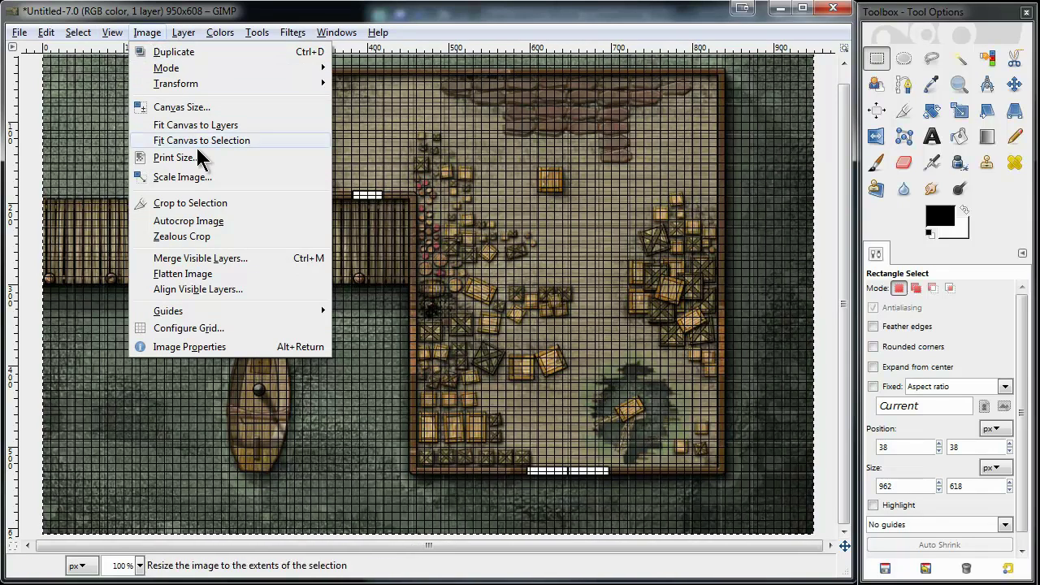
{"action": "left_click", "coordinate": [228, 327]}
{"action": "double_click", "coordinate": [337, 319]}
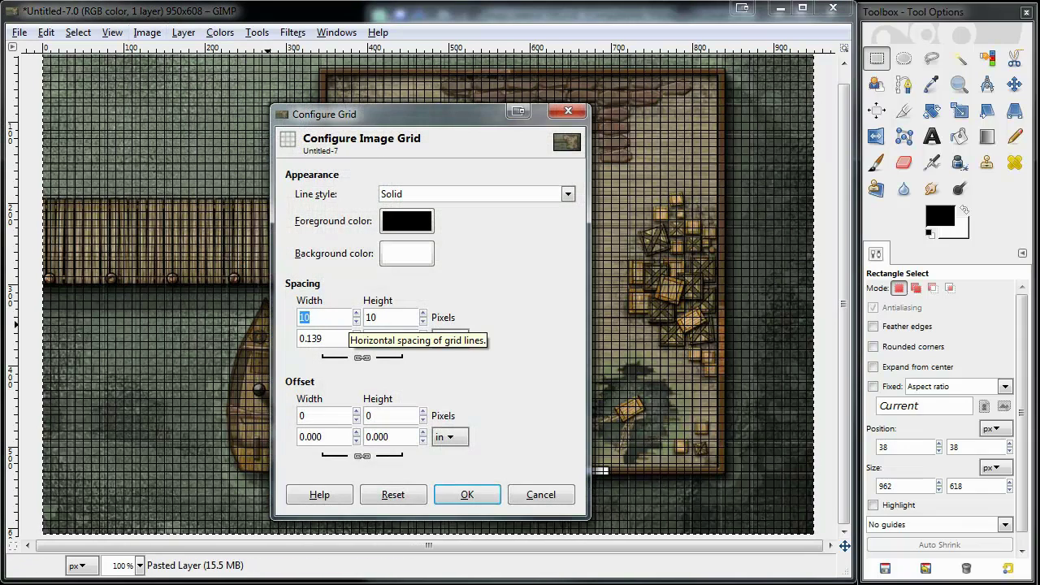
{"action": "type", "text": "38"}
{"action": "key", "text": "Tab"}
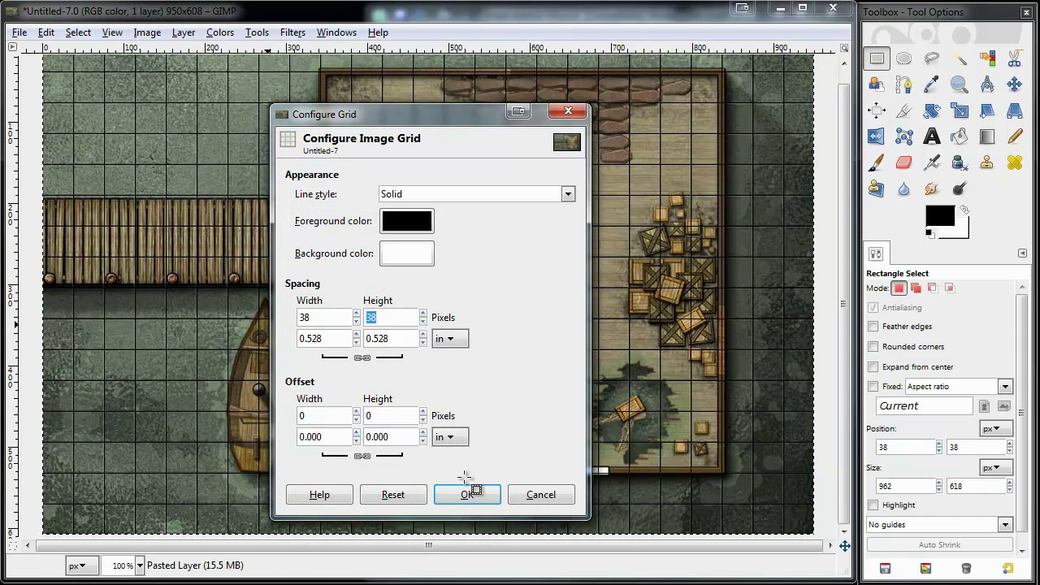
{"action": "left_click", "coordinate": [468, 492]}
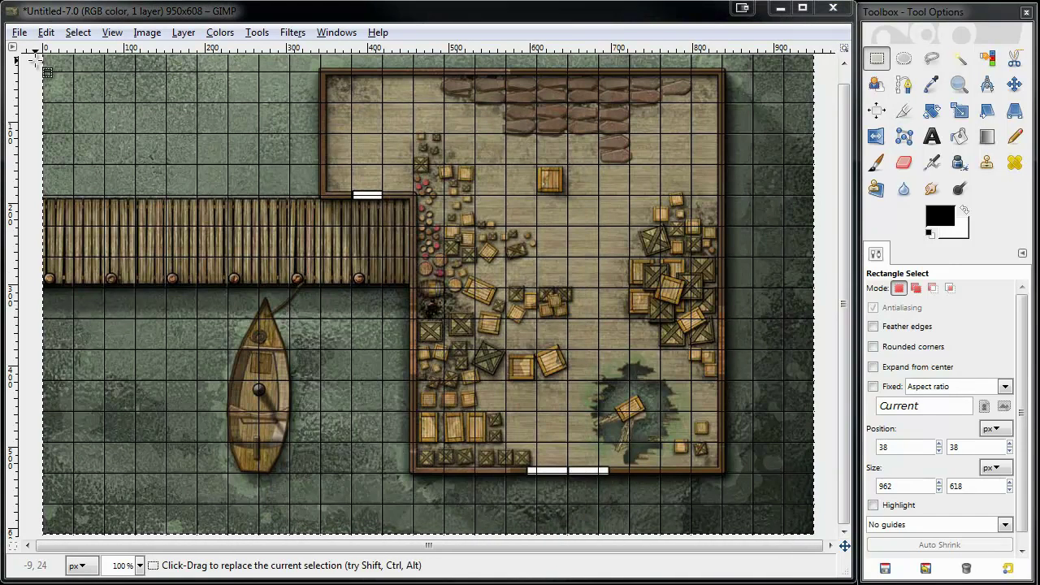
Copy the resized map and create a d20Pro map from it at 38 pixels per square (25 × 16).
{"action": "left_click", "coordinate": [45, 36]}
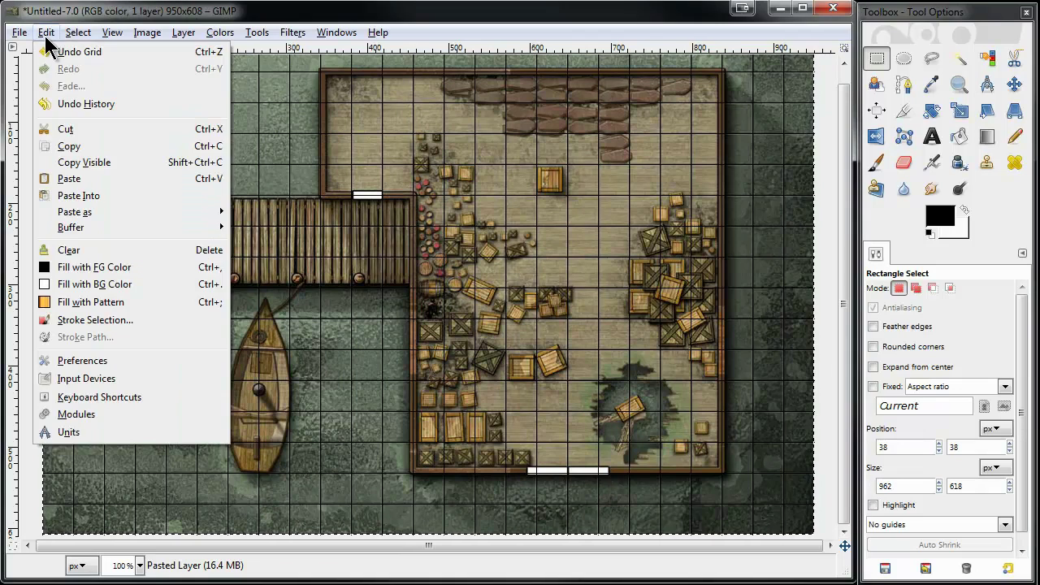
{"action": "left_click", "coordinate": [79, 146]}
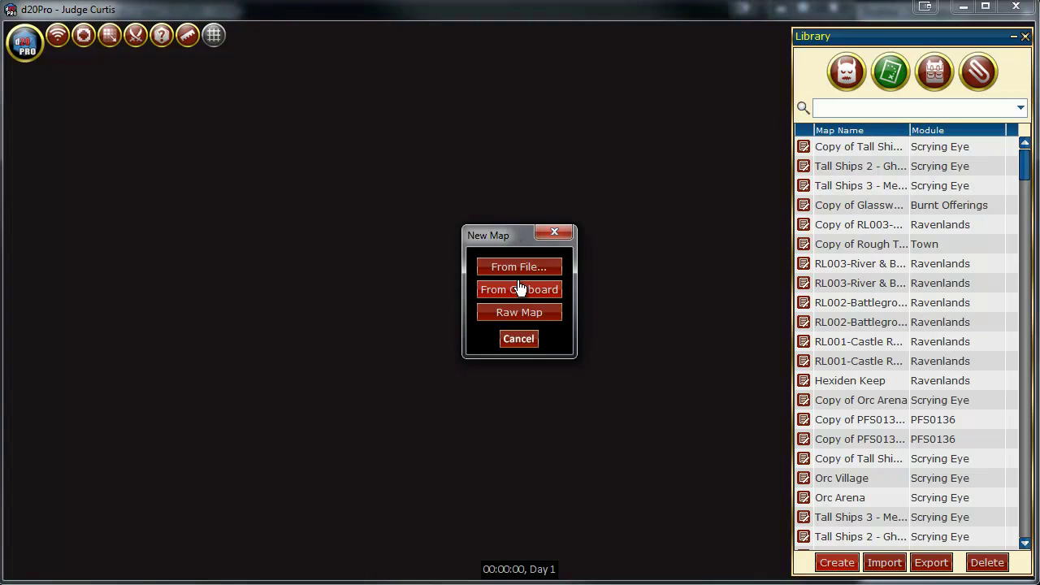
{"action": "left_click", "coordinate": [519, 297]}
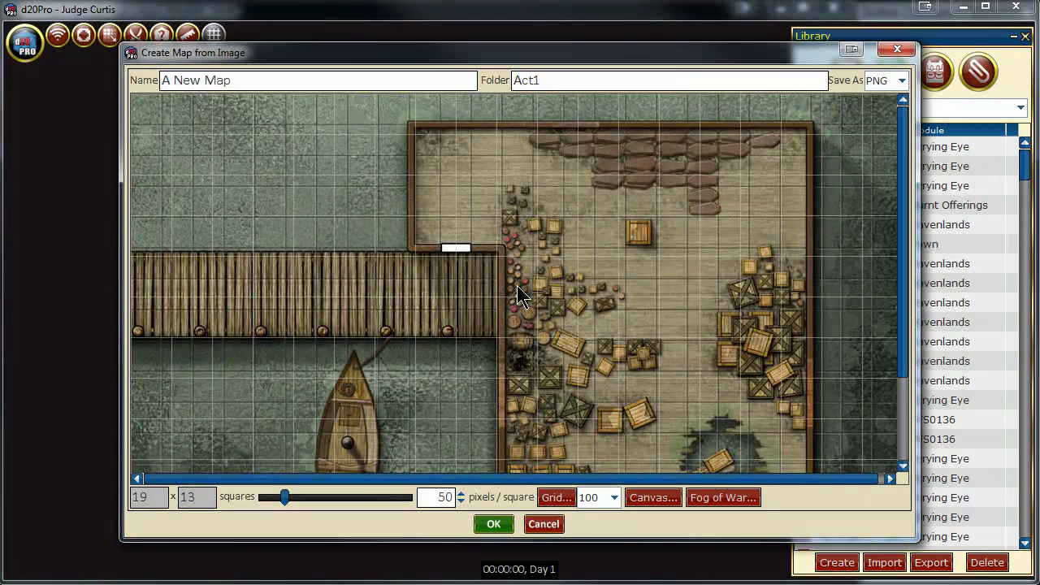
{"action": "left_click", "coordinate": [461, 502]}
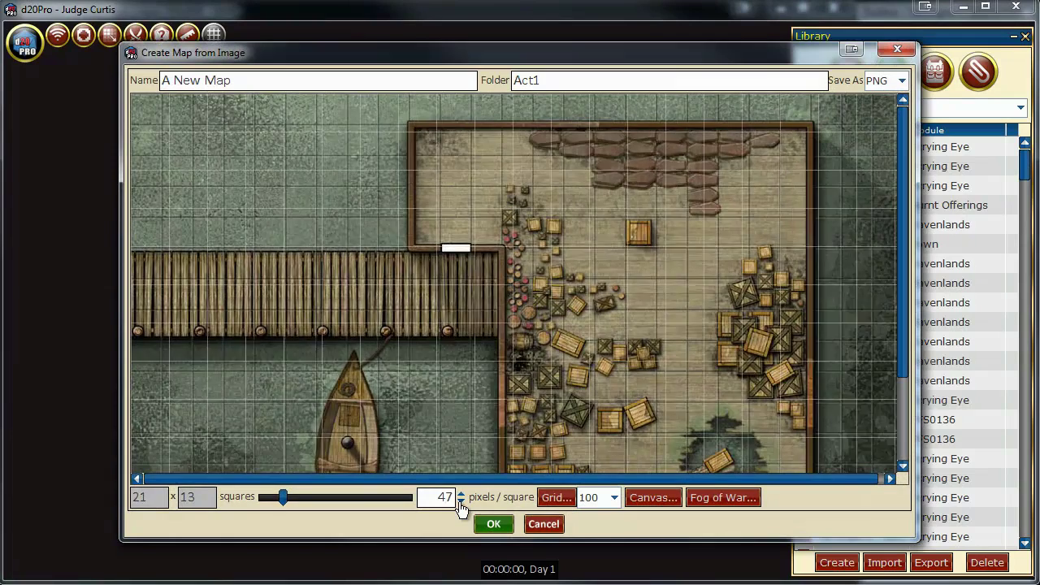
{"action": "left_click", "coordinate": [461, 502]}
{"action": "left_click", "coordinate": [461, 502]}
{"action": "left_click", "coordinate": [461, 502]}
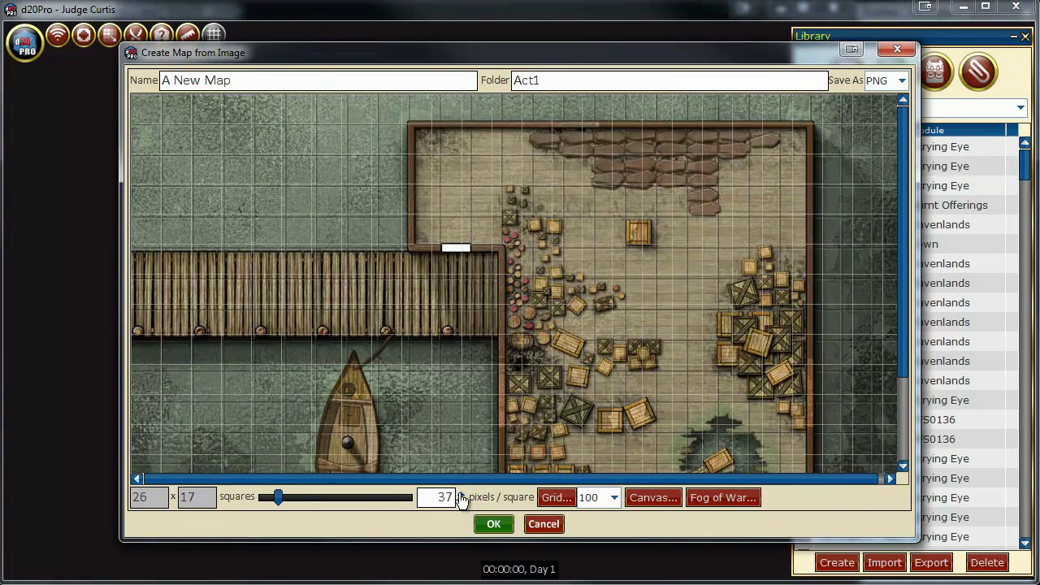
{"action": "left_click", "coordinate": [461, 494]}
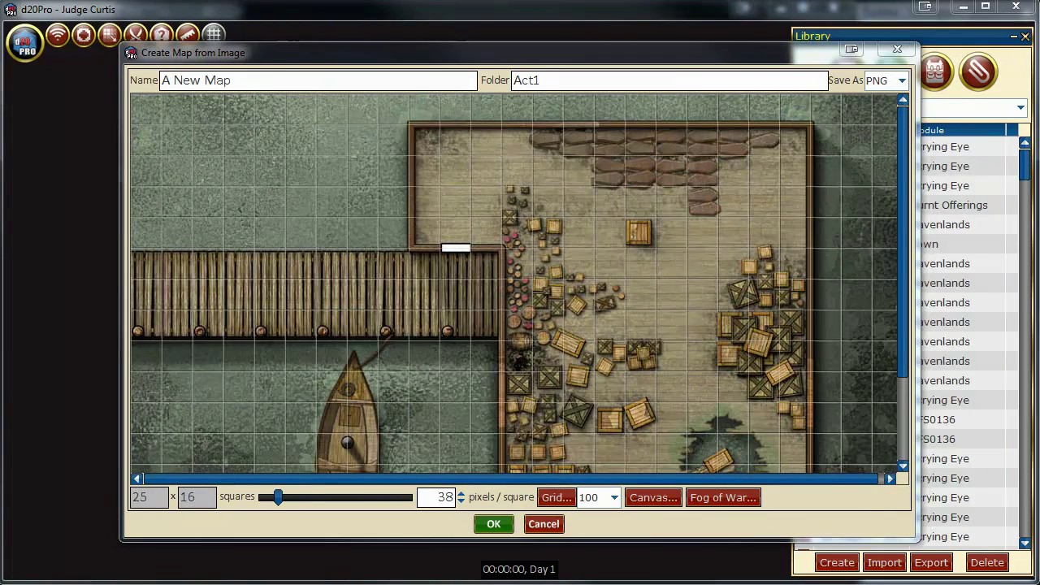
Save the map to the library as PFS03_Intro_Act1_Pier in folder PFS03_Intro as JPG.
{"action": "left_click", "coordinate": [593, 77]}
{"action": "key", "text": "ctrl+v"}
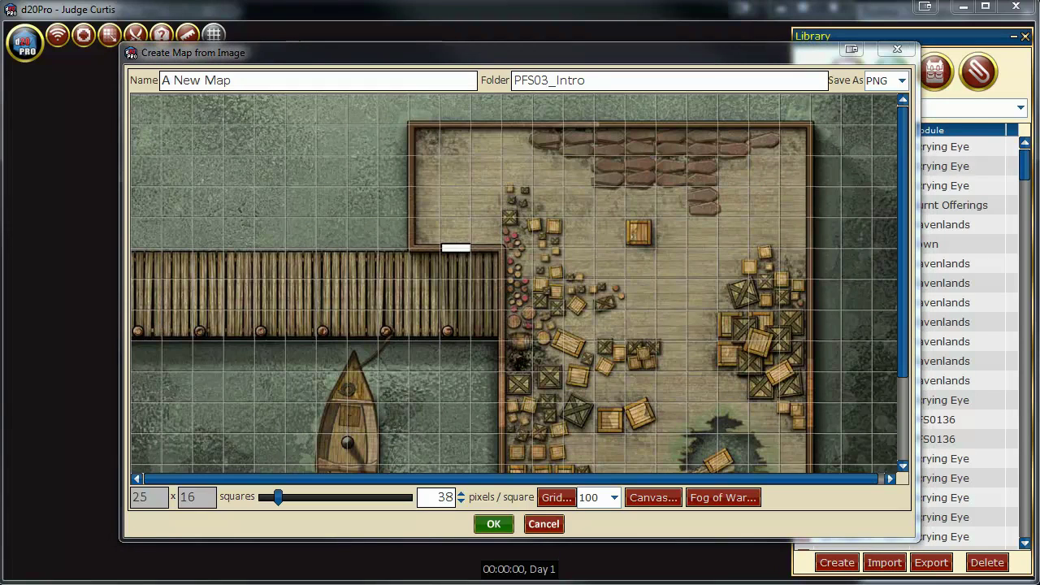
{"action": "triple_click", "coordinate": [228, 81]}
{"action": "key", "text": "ctrl+v"}
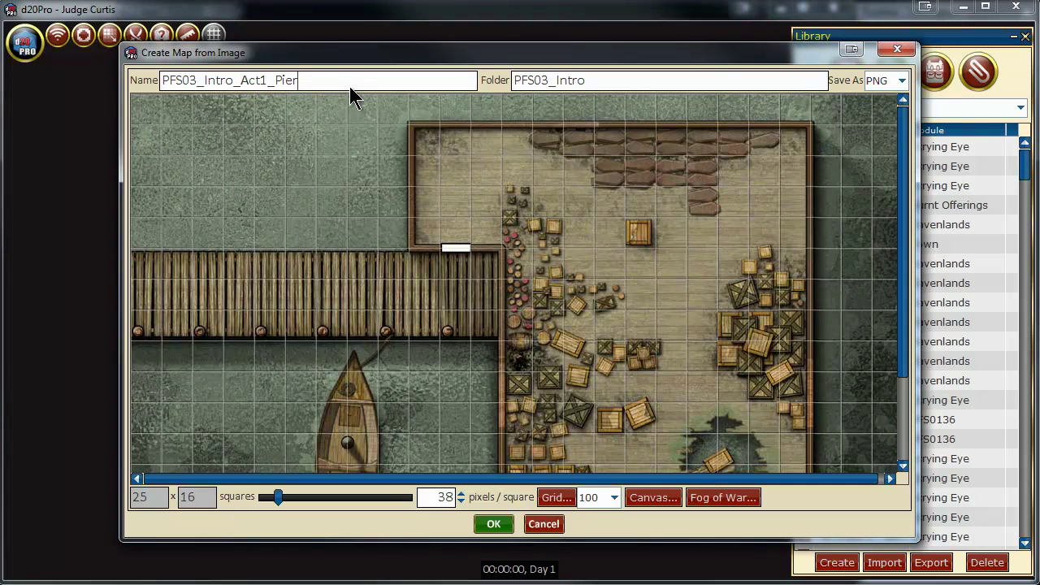
{"action": "left_click", "coordinate": [899, 81]}
{"action": "left_click", "coordinate": [894, 114]}
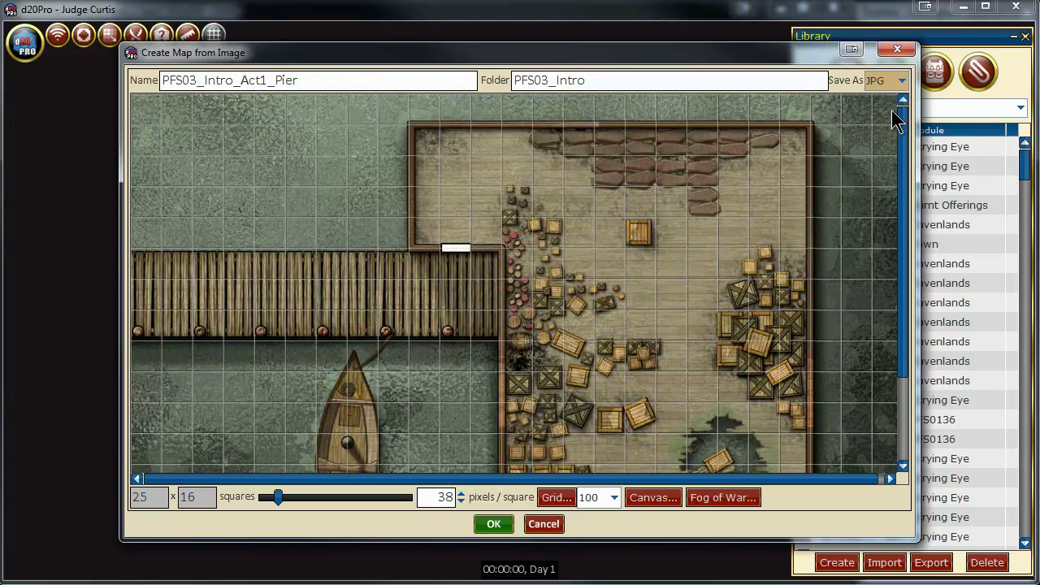
{"action": "left_click", "coordinate": [492, 525]}
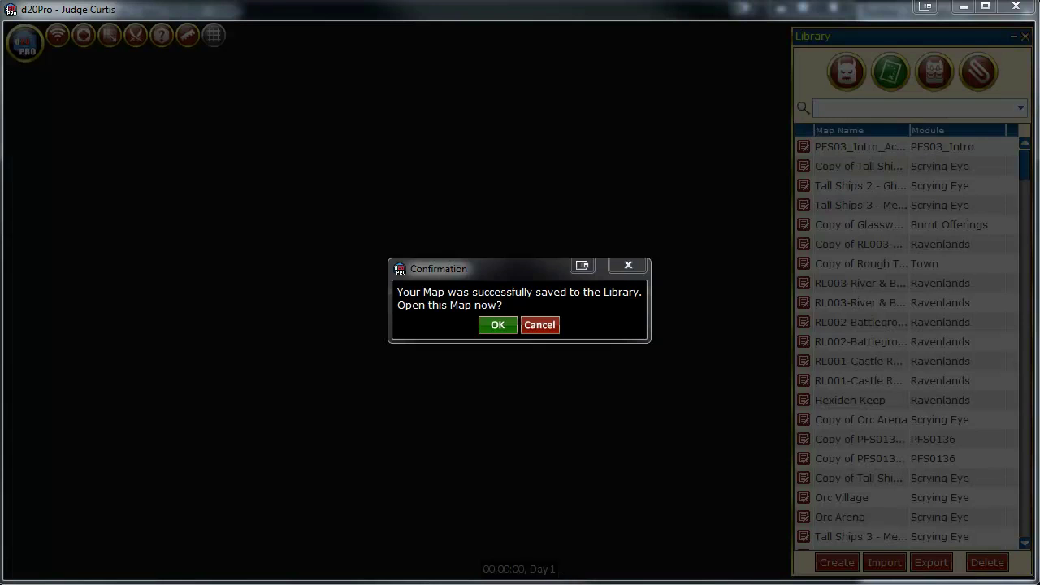
Open PFS03_Intro_Act1_Pier on the tabletop and zoom and pan to check the grid alignment.
{"action": "left_click", "coordinate": [495, 326]}
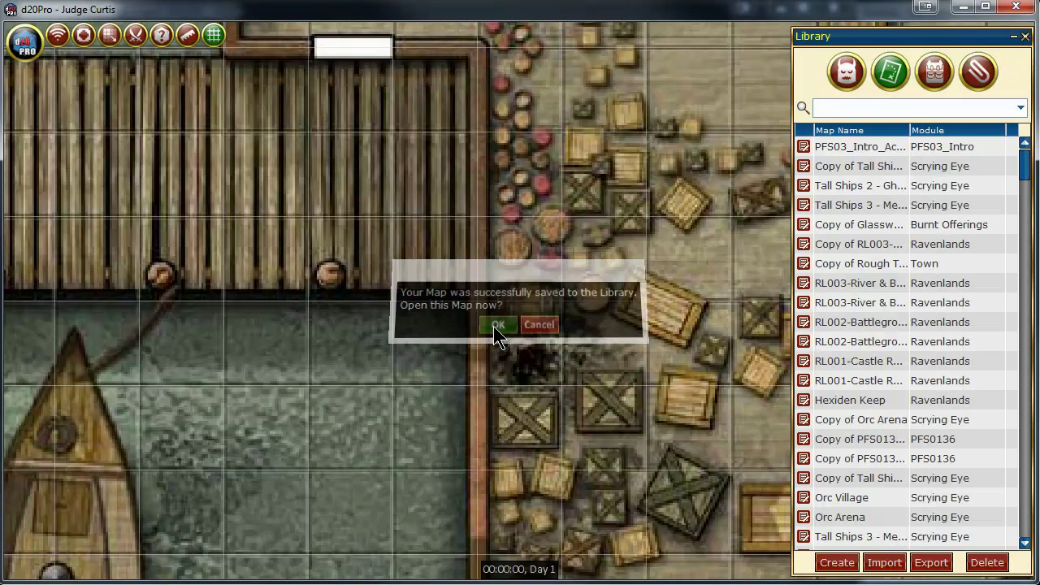
{"action": "scroll", "coordinate": [410, 291], "scroll_direction": "down", "scroll_amount": 1}
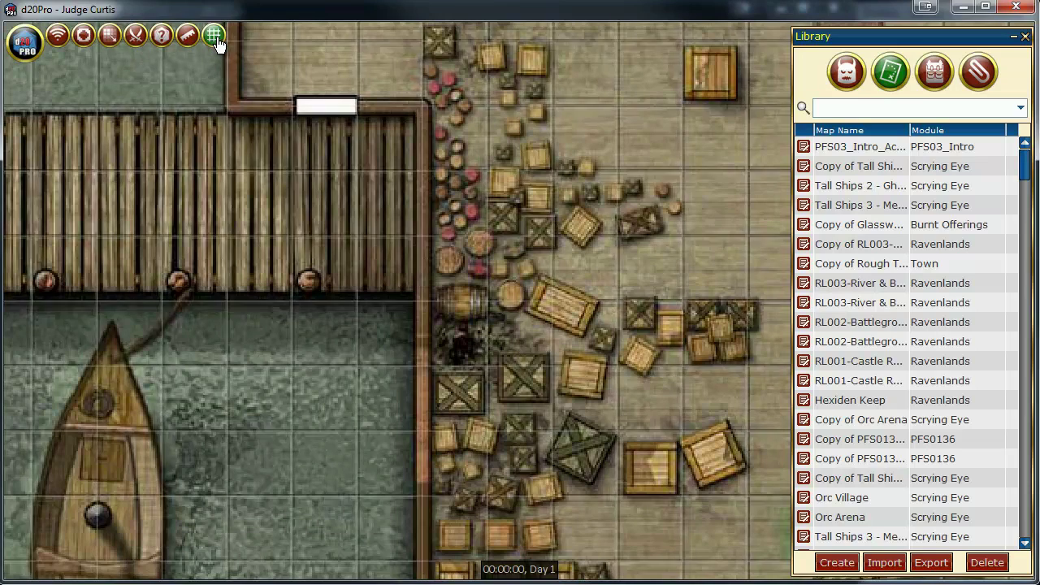
{"action": "scroll", "coordinate": [416, 199], "scroll_direction": "down", "scroll_amount": 2}
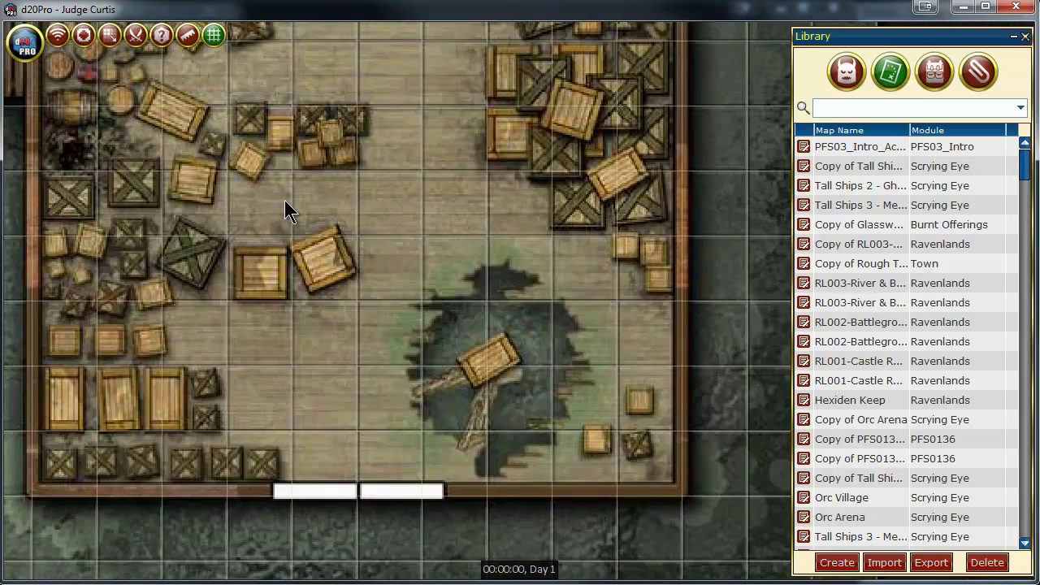
{"action": "left_click_drag", "start_coordinate": [284, 200], "coordinate": [114, 151]}
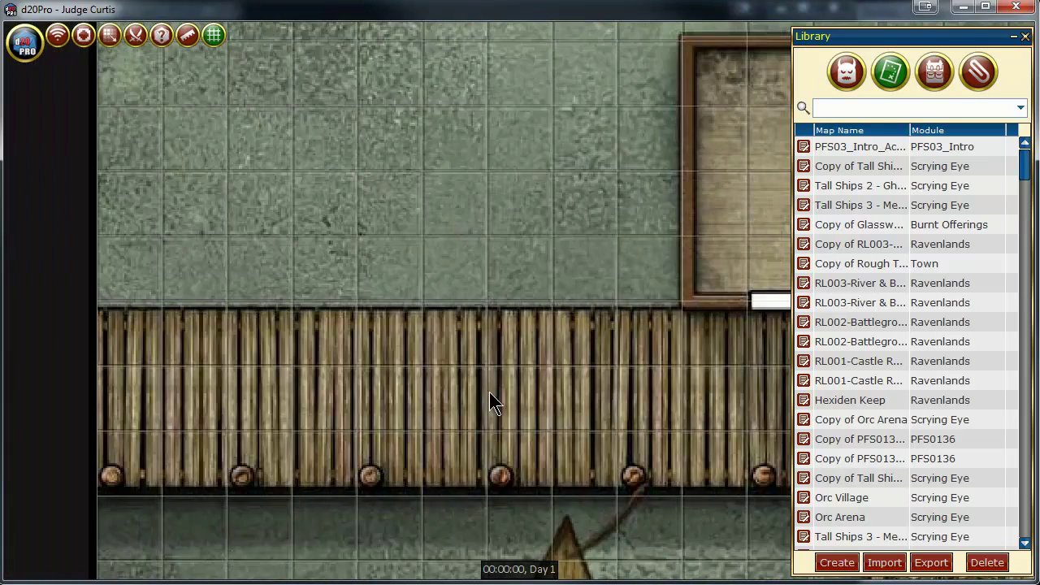
{"action": "scroll", "coordinate": [344, 395], "scroll_direction": "down", "scroll_amount": 2}
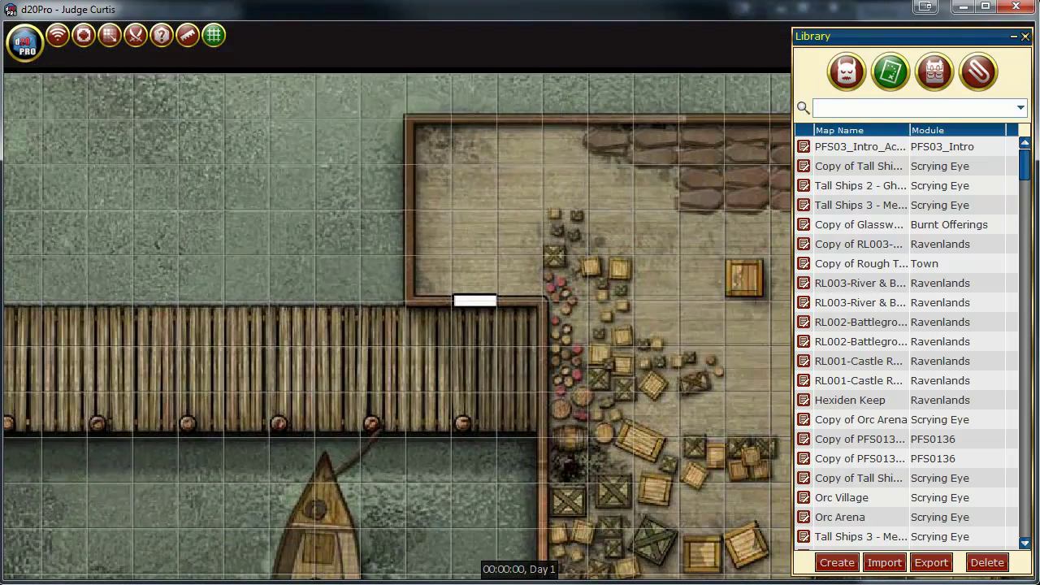